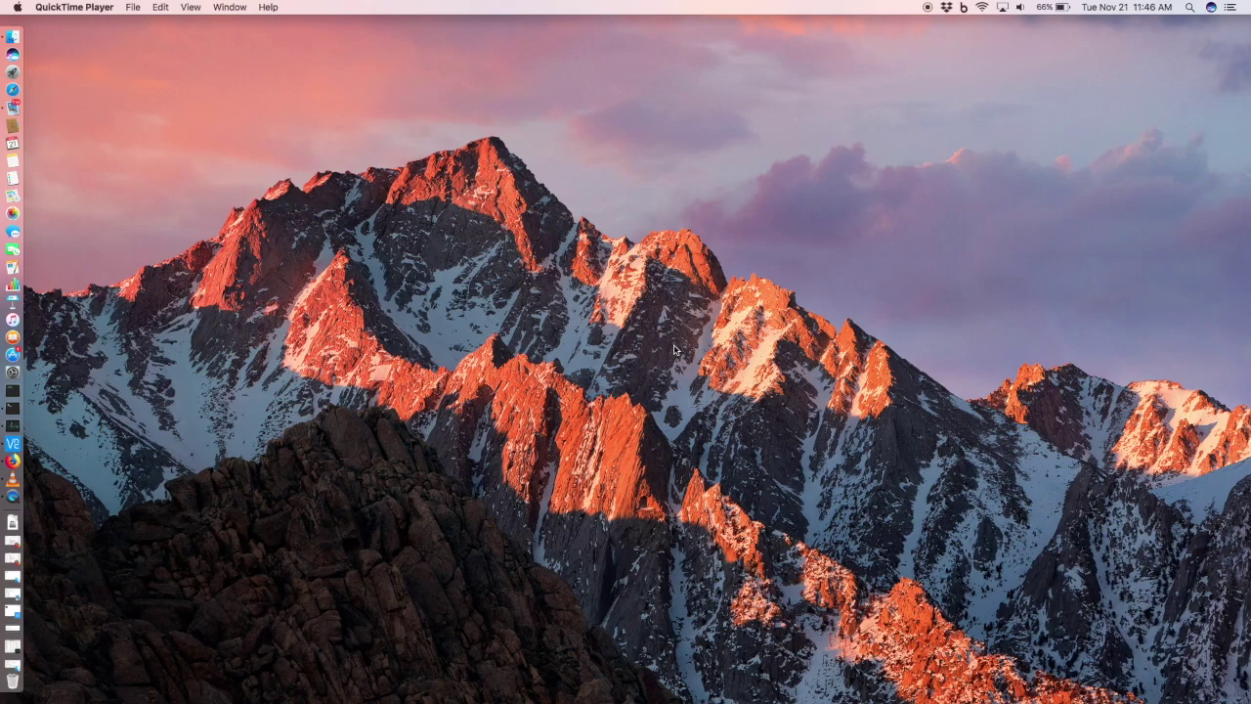
Launch iMovie from Launchpad.
{"action": "left_click", "coordinate": [12, 72]}
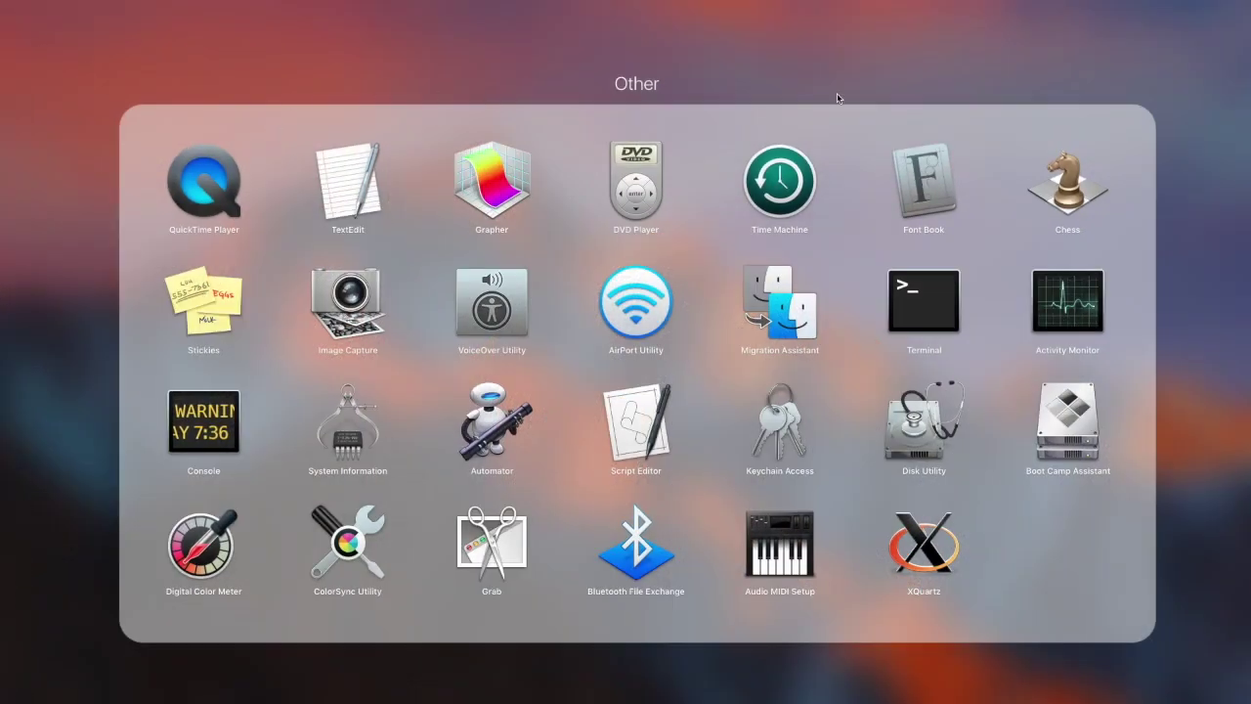
{"action": "left_click", "coordinate": [1205, 341]}
{"action": "left_click", "coordinate": [933, 225]}
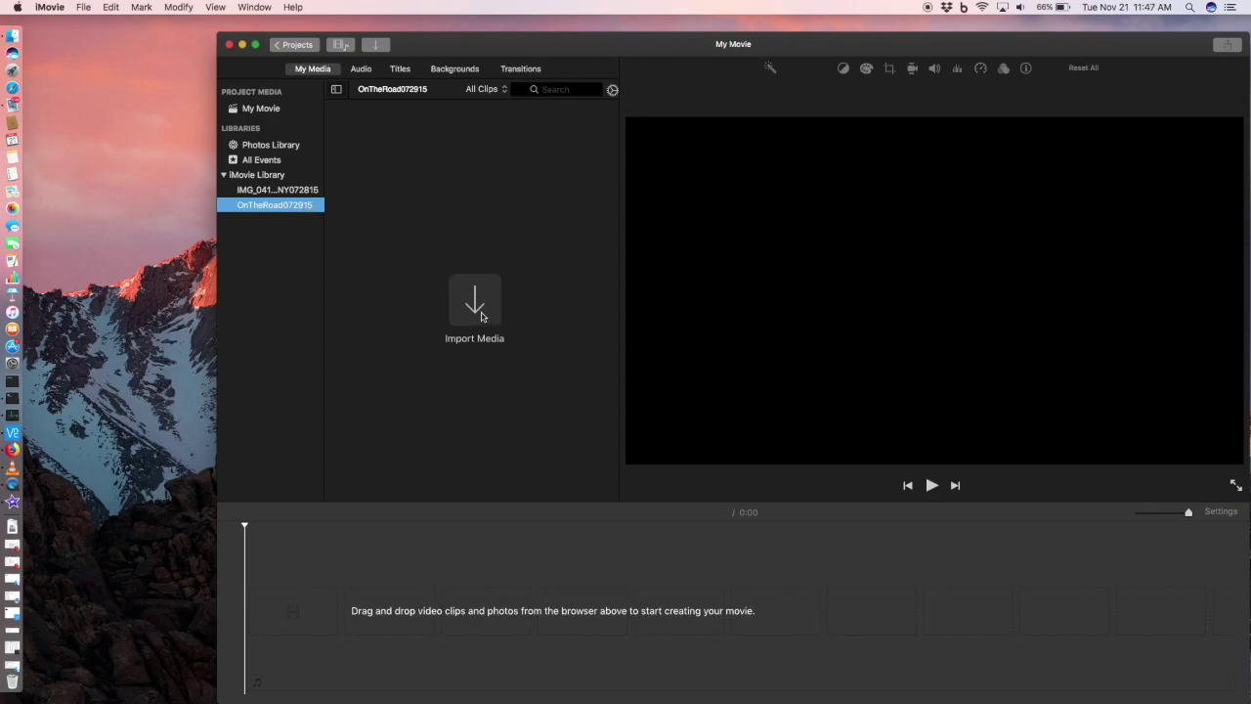
Import rotationExperimentOriginalClip.mp4 from the MyVids folder into the OnTheRoad072915 event.
{"action": "left_click", "coordinate": [480, 309]}
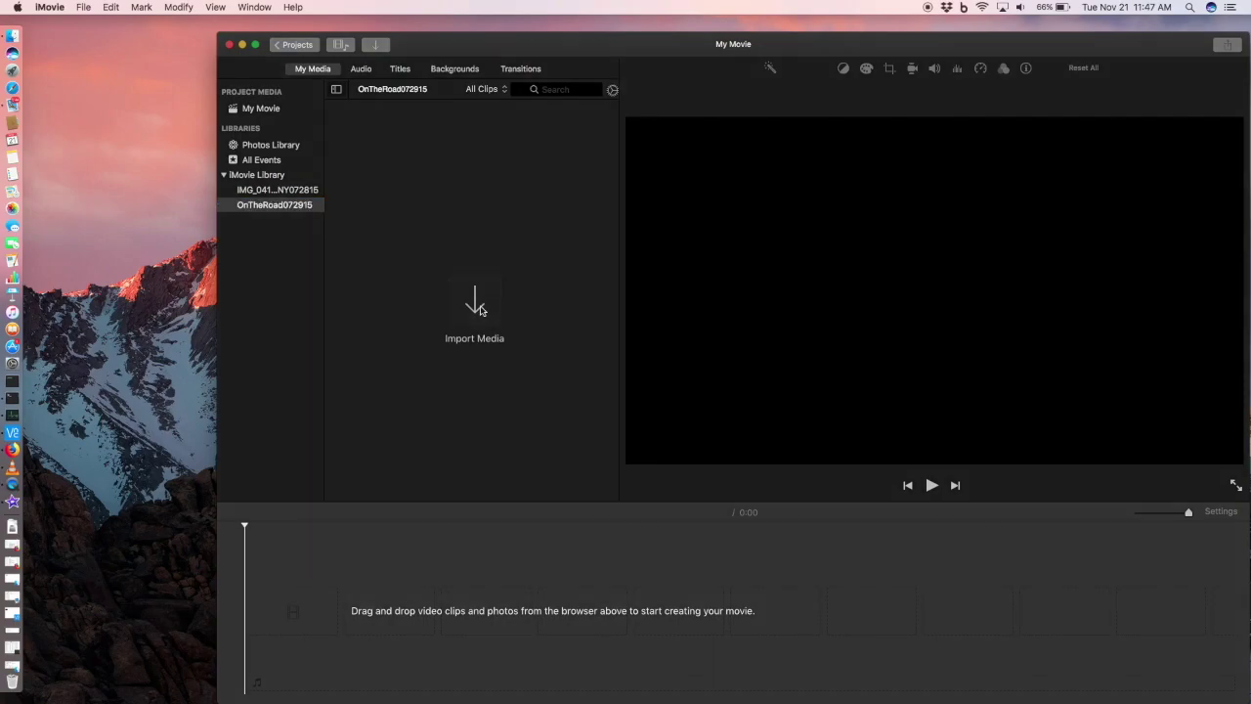
{"action": "left_click", "coordinate": [479, 308]}
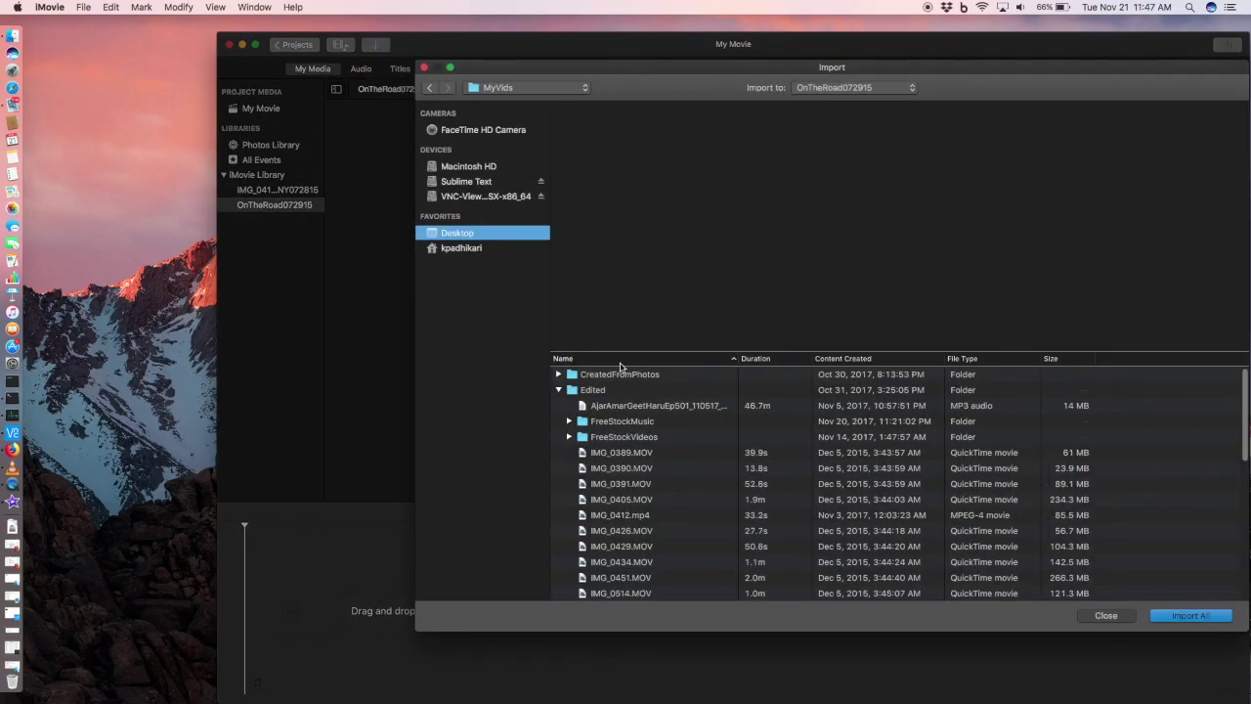
{"action": "scroll", "coordinate": [643, 520], "scroll_direction": "down", "scroll_amount": 5}
{"action": "scroll", "coordinate": [644, 518], "scroll_direction": "down", "scroll_amount": 5}
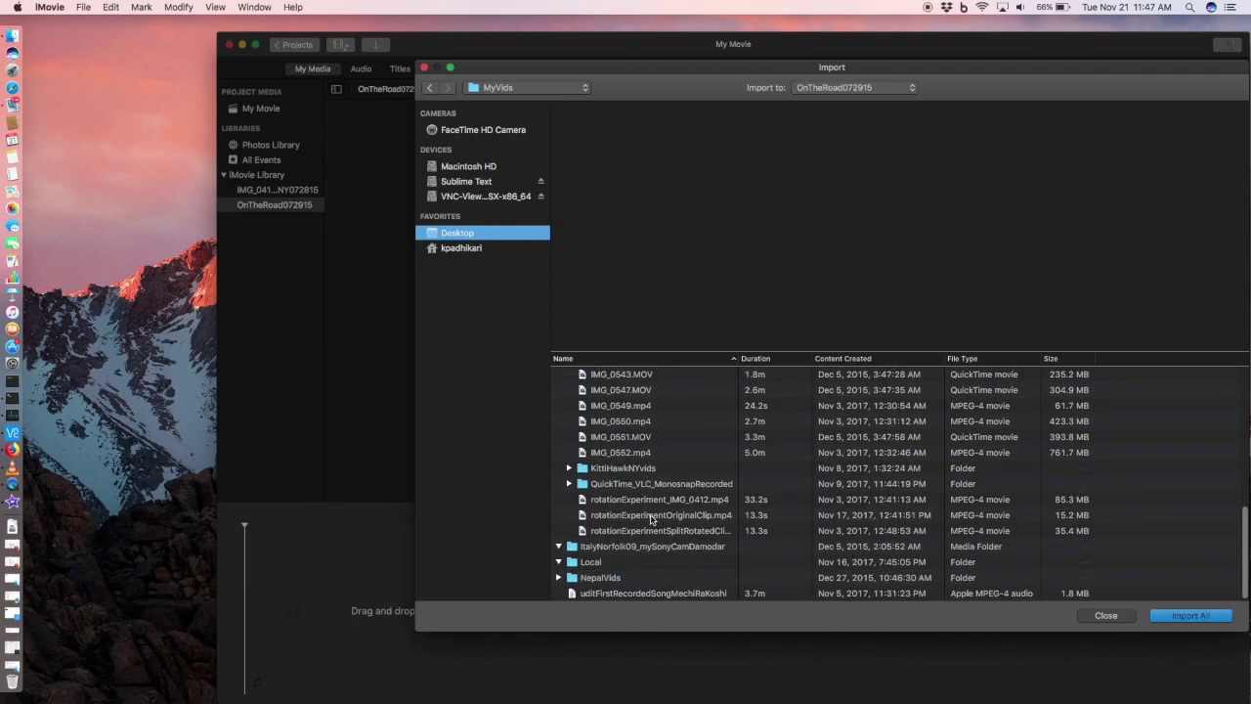
{"action": "left_click", "coordinate": [659, 516]}
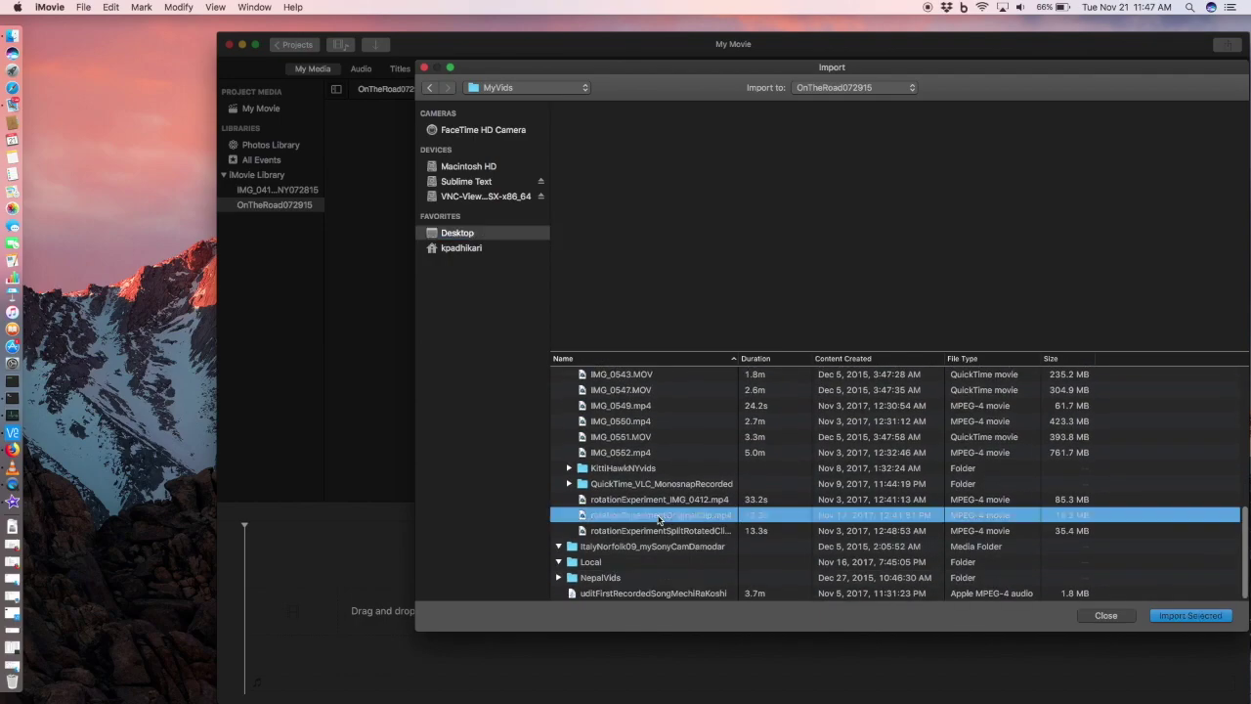
{"action": "left_click", "coordinate": [1190, 615]}
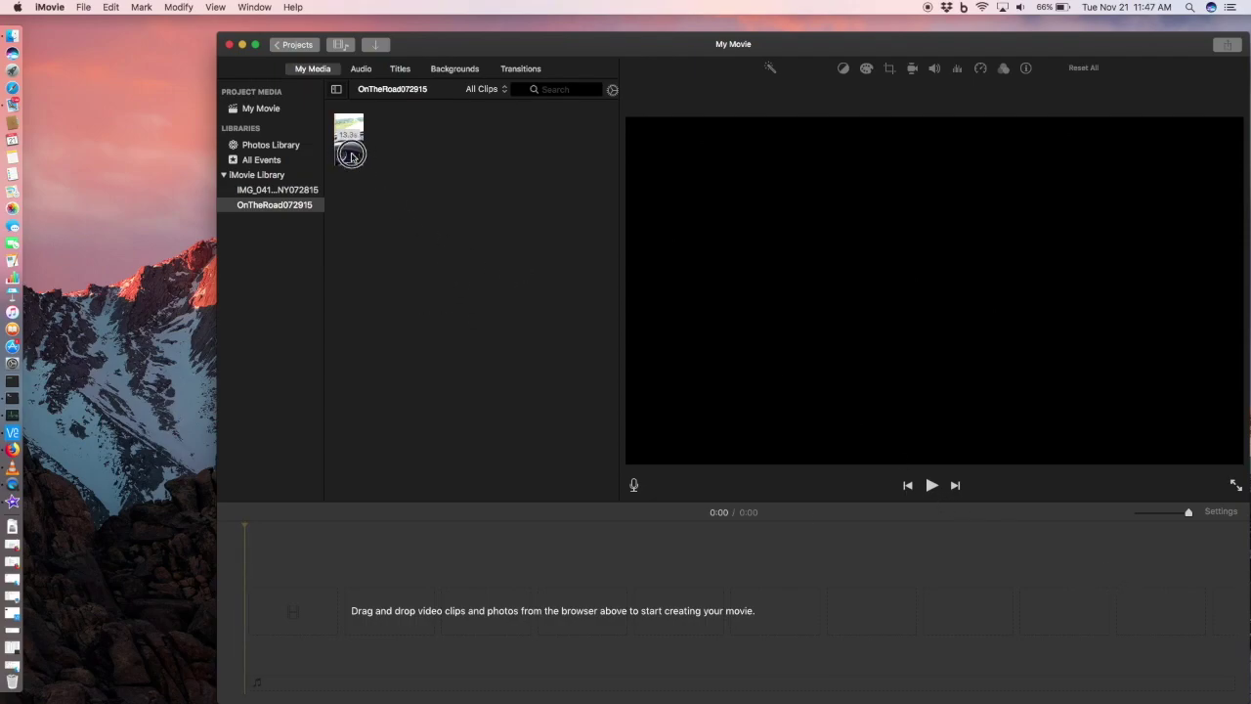
Add the whole imported clip to the start of the empty timeline and play it through.
{"action": "left_click", "coordinate": [350, 149]}
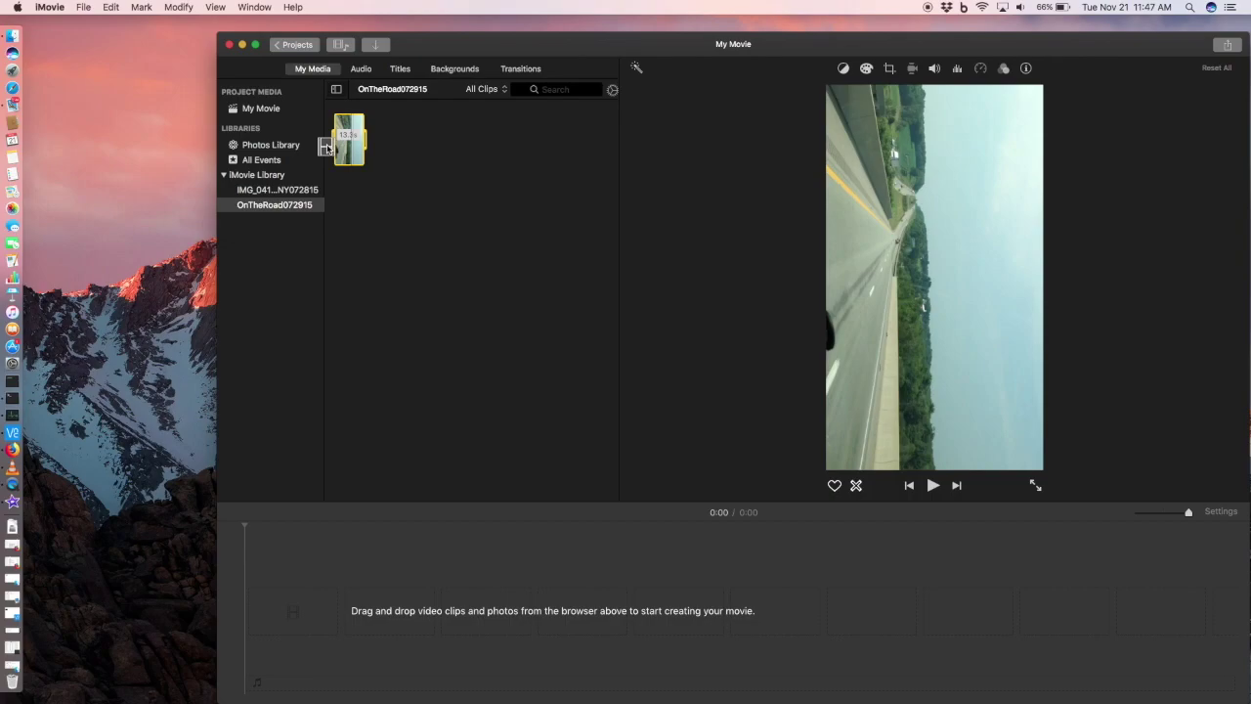
{"action": "left_click", "coordinate": [262, 496]}
{"action": "left_click_drag", "start_coordinate": [262, 496], "coordinate": [258, 607]}
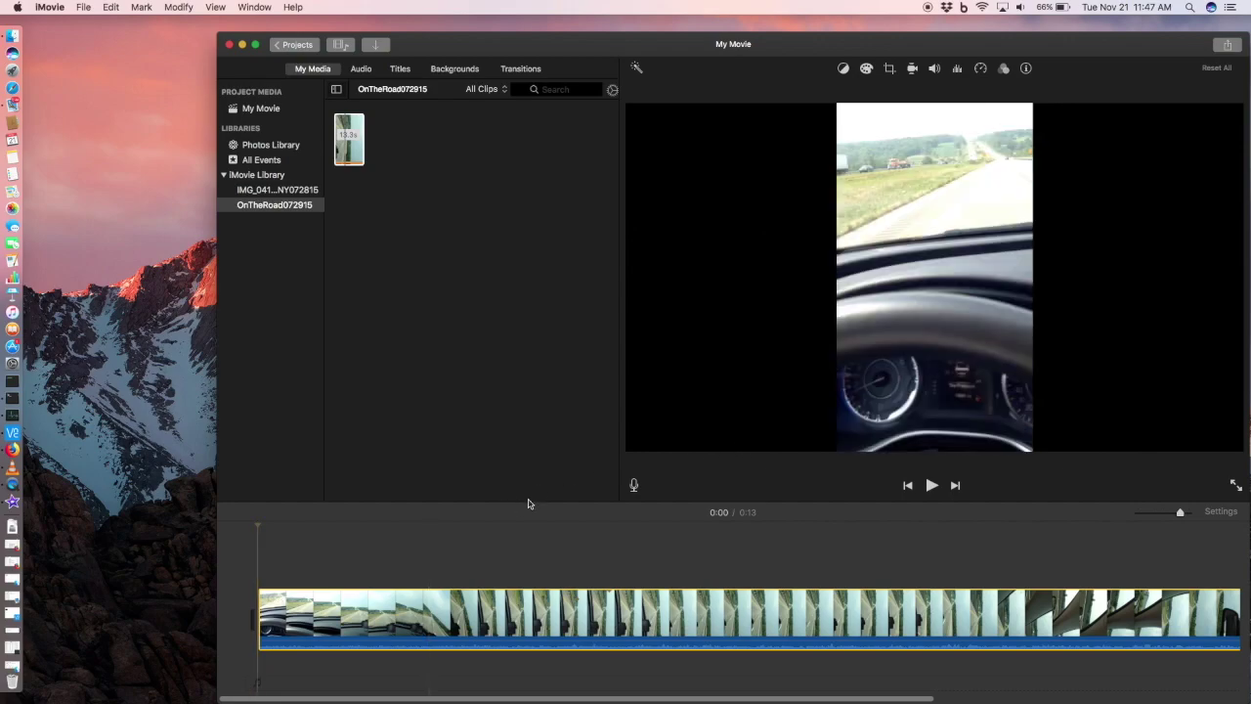
{"action": "left_click", "coordinate": [932, 486]}
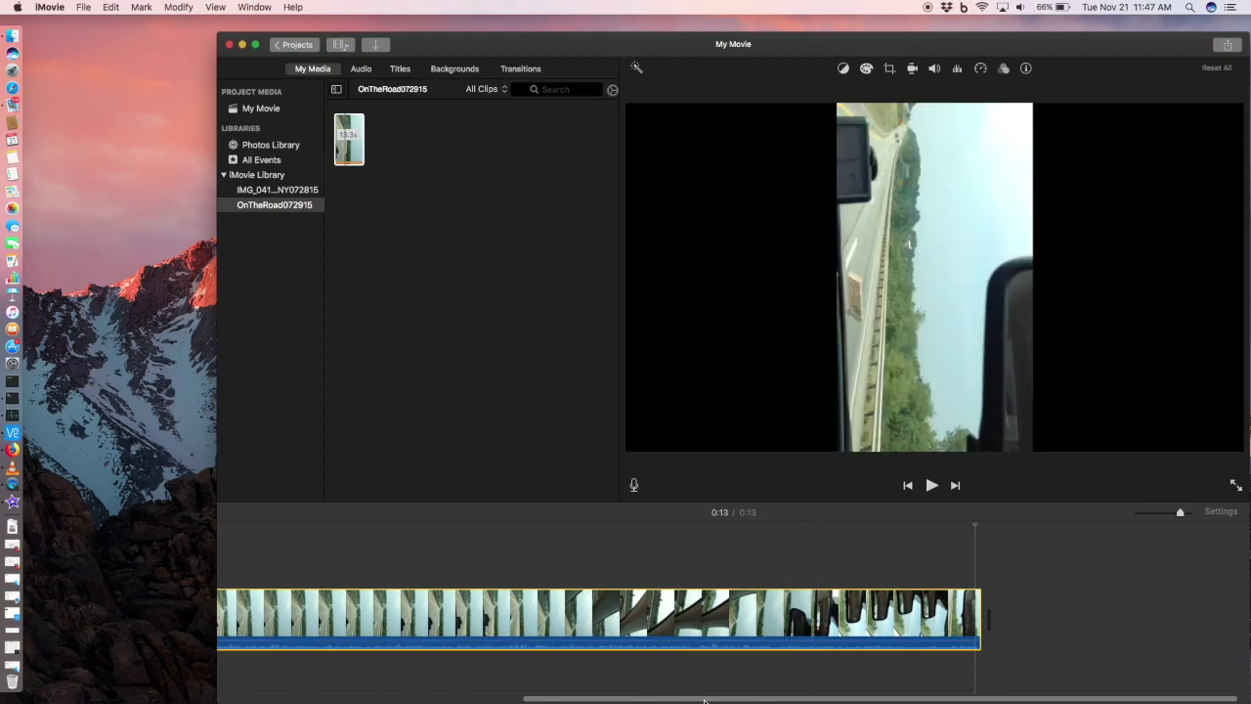
{"action": "left_click_drag", "start_coordinate": [703, 700], "coordinate": [409, 683]}
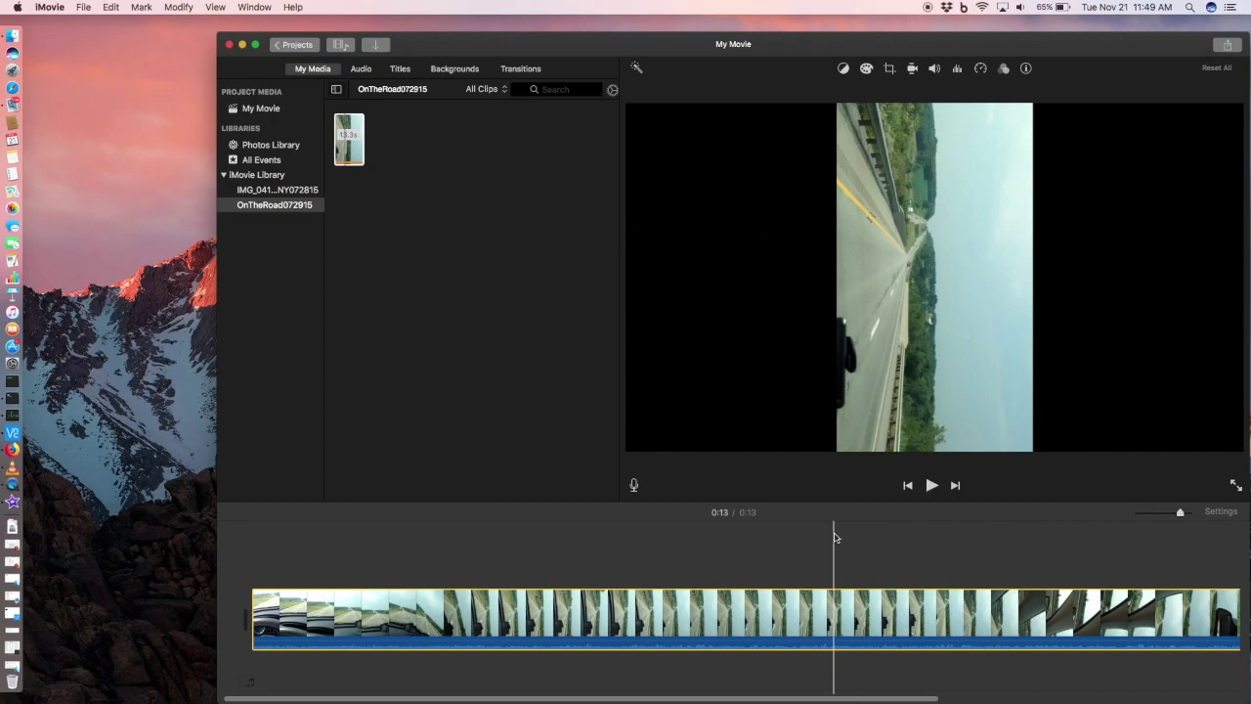
Rotate the source clip in the media browser counterclockwise once and preview its playback.
{"action": "left_click", "coordinate": [347, 146]}
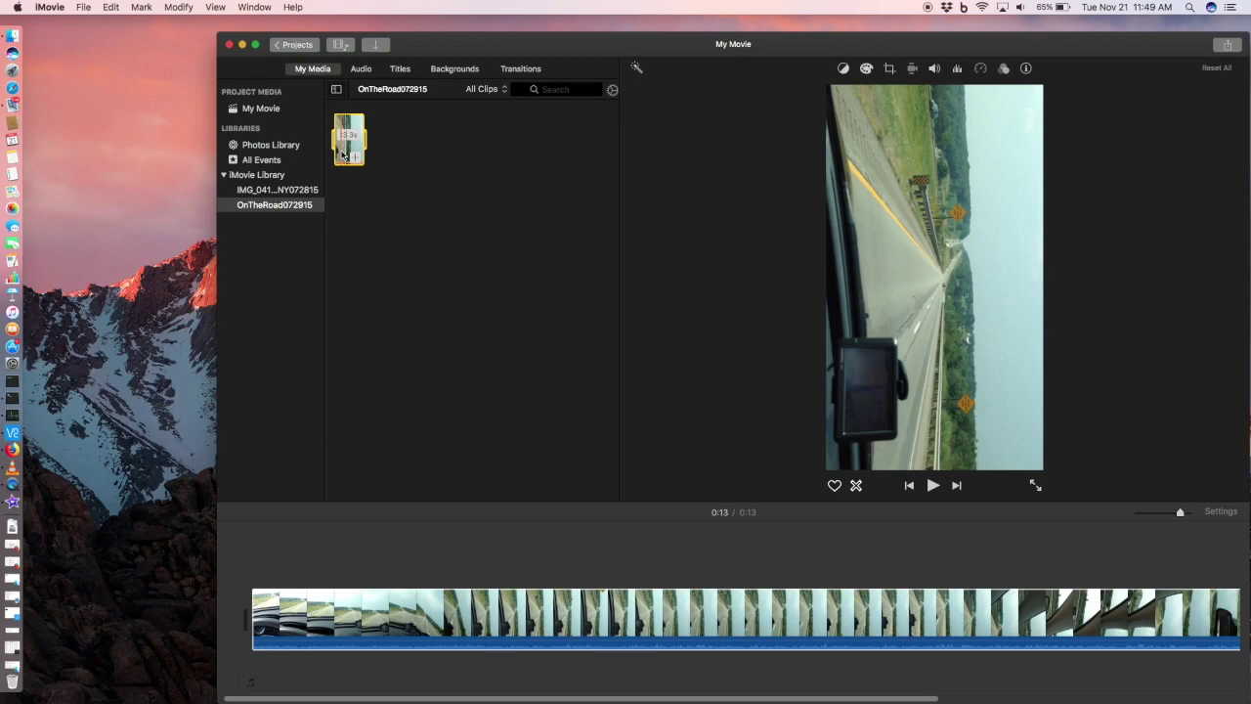
{"action": "left_click", "coordinate": [889, 70]}
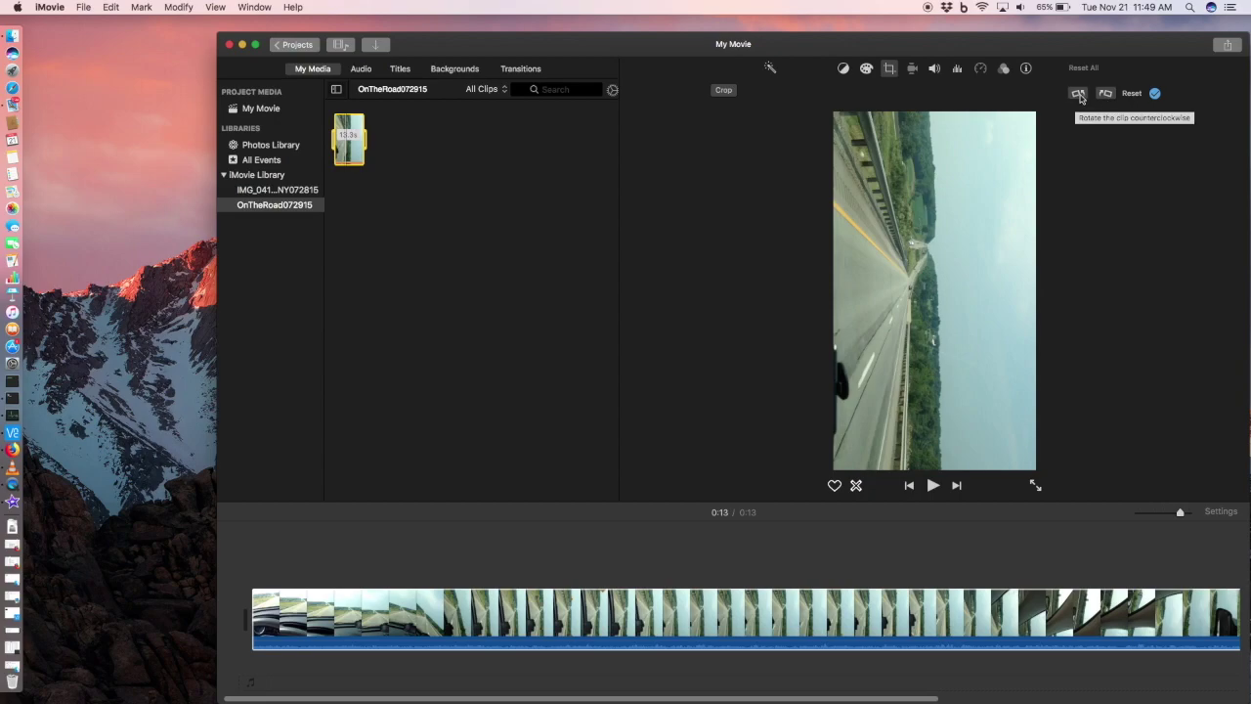
{"action": "left_click", "coordinate": [1077, 94]}
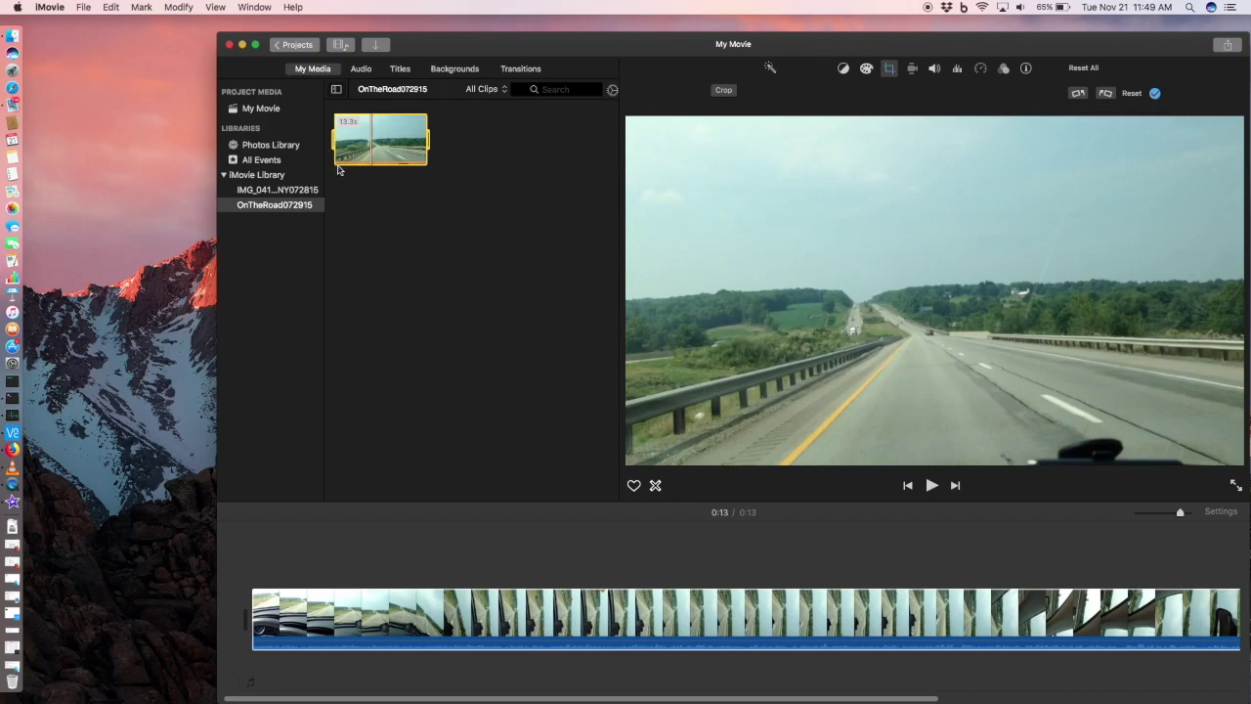
{"action": "left_click", "coordinate": [931, 486]}
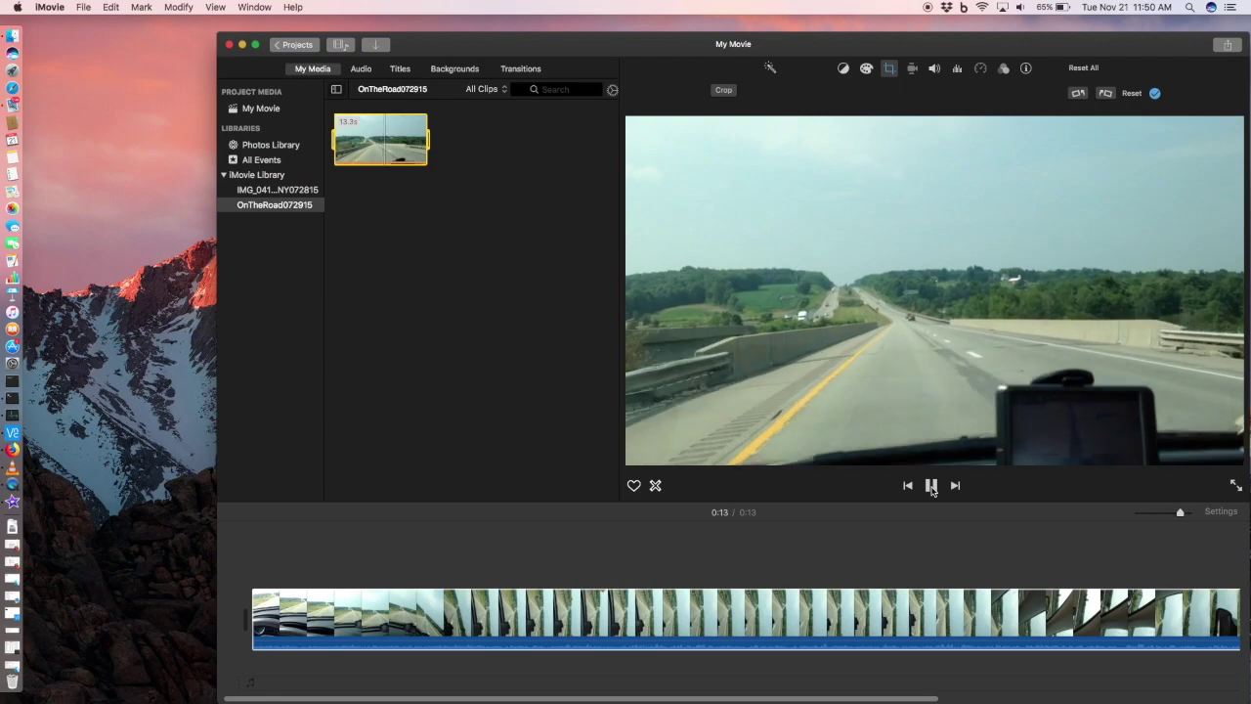
{"action": "left_click", "coordinate": [930, 485]}
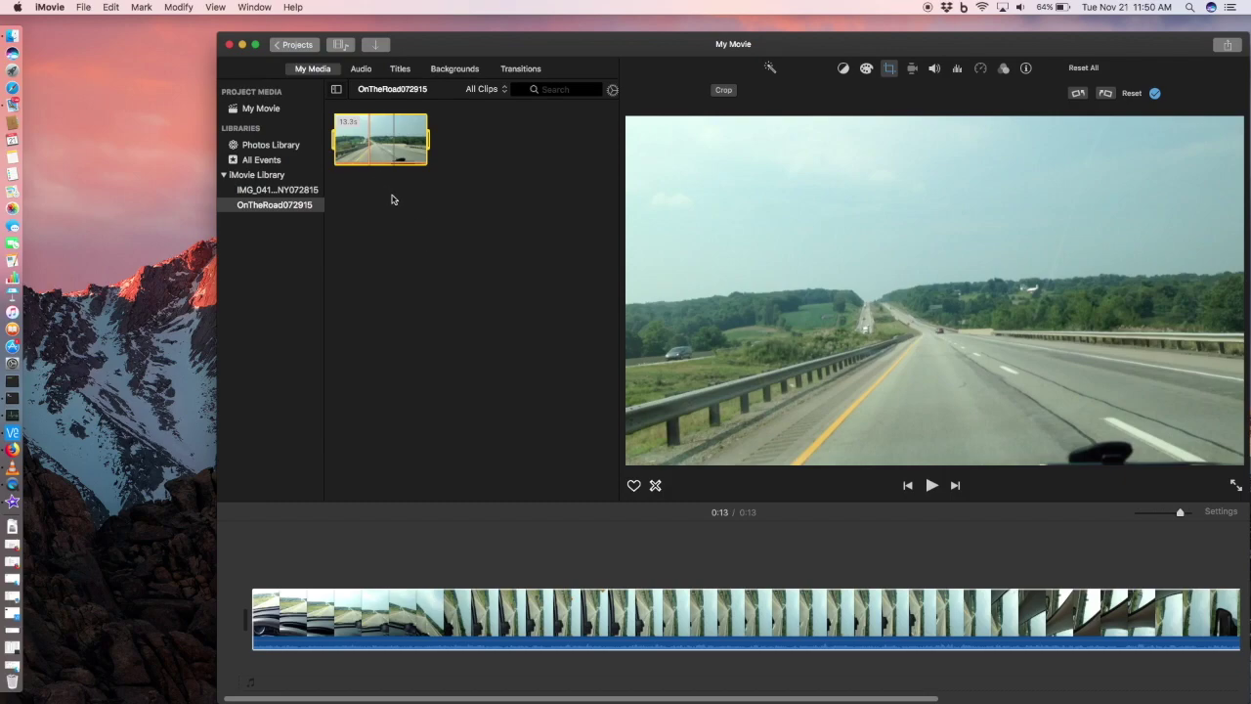
{"action": "left_click", "coordinate": [85, 8]}
{"action": "mouse_move", "coordinate": [113, 195]}
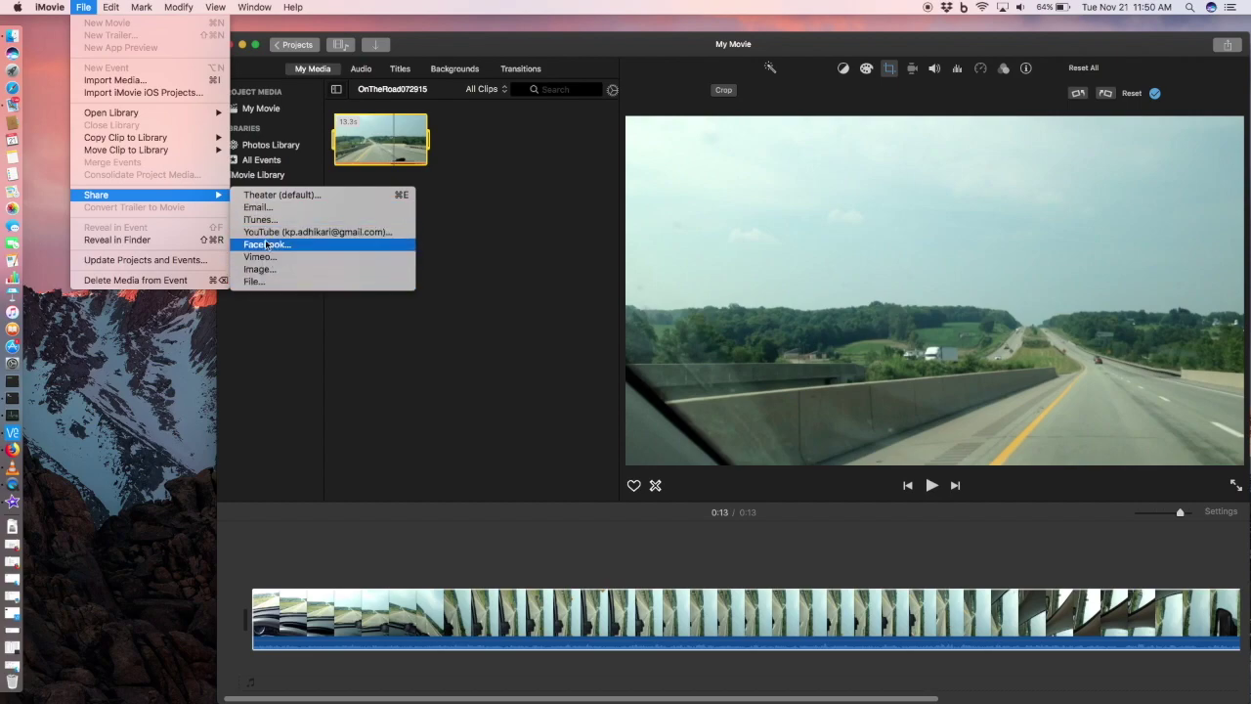
{"action": "key", "text": "Escape"}
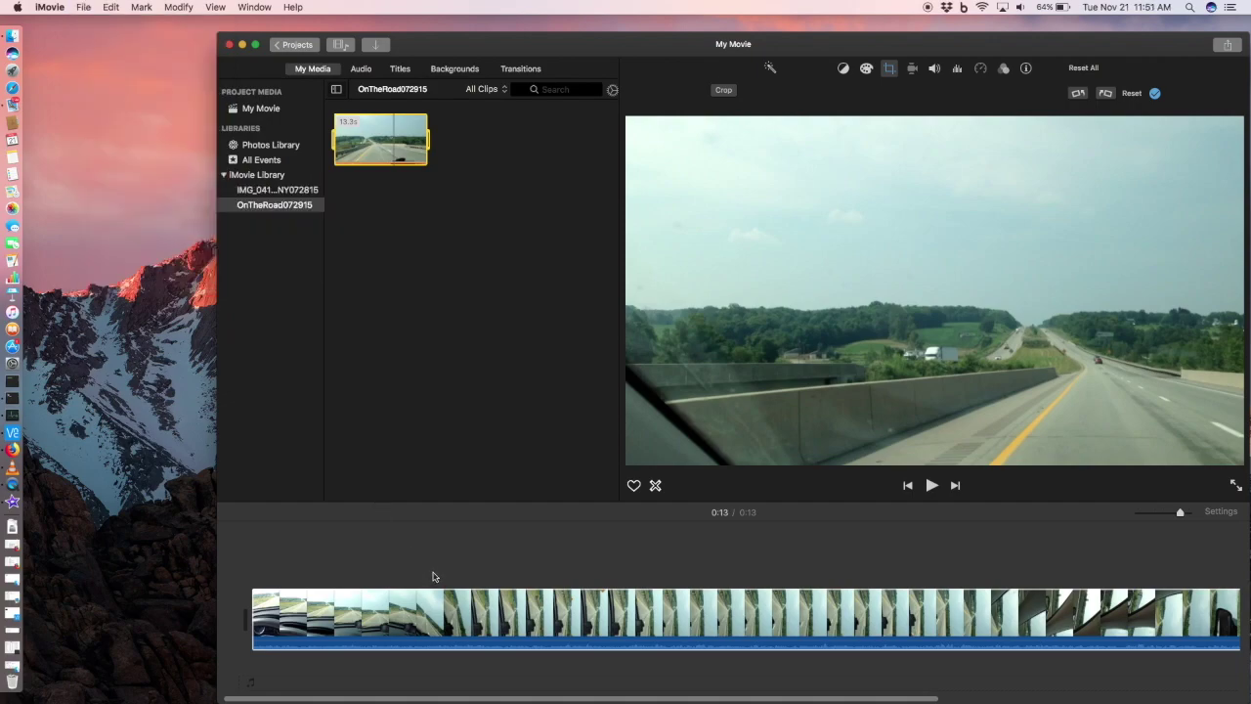
Split the timeline clip at about 0:02, where the footage turns sideways.
{"action": "left_click", "coordinate": [251, 655]}
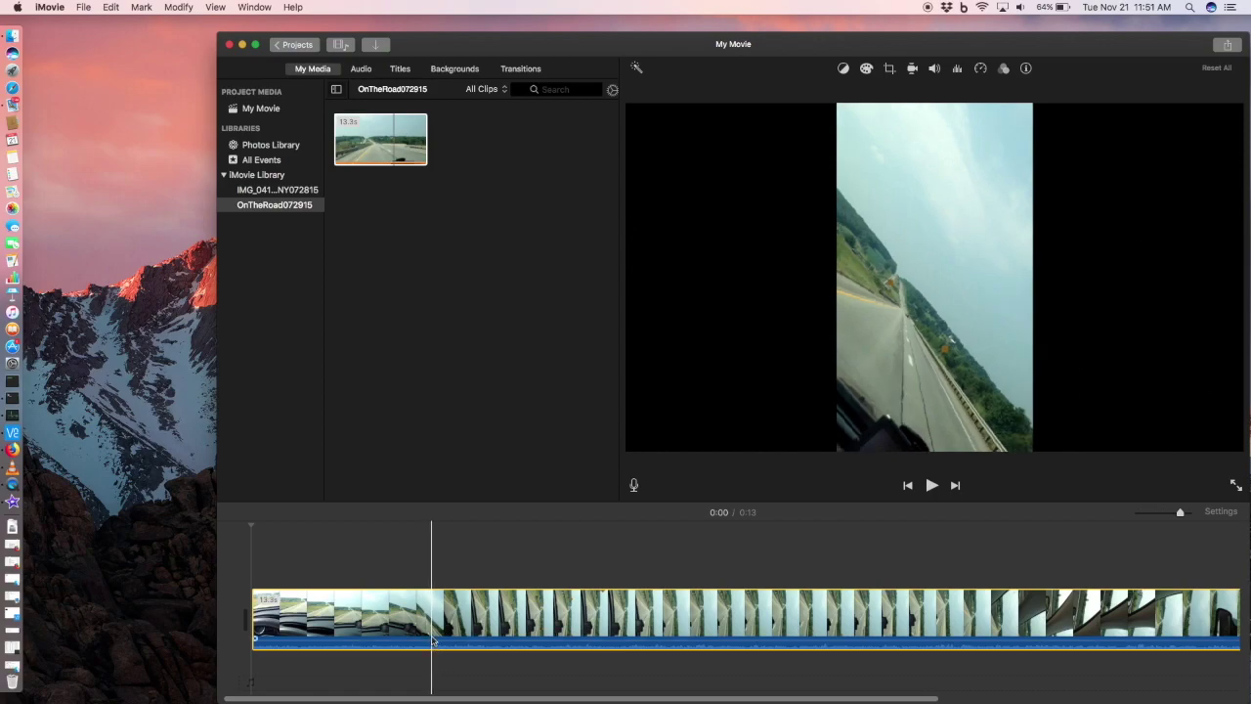
{"action": "left_click", "coordinate": [433, 640]}
{"action": "right_click", "coordinate": [433, 635]}
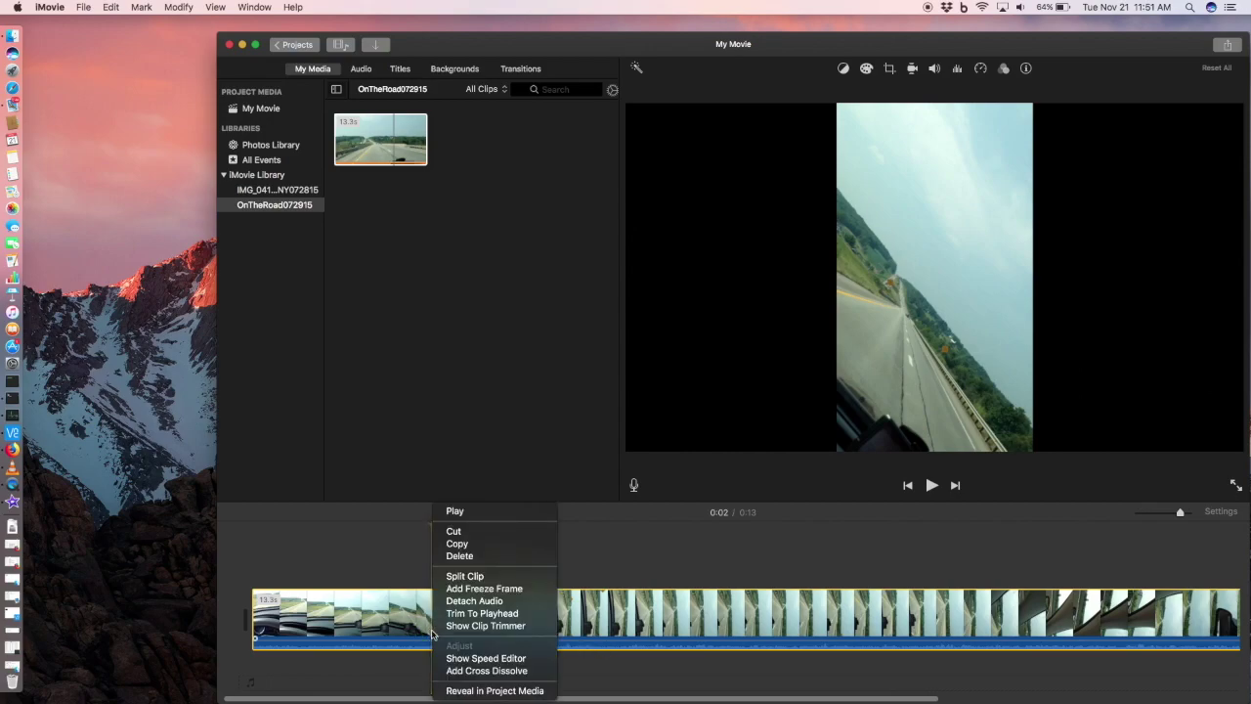
{"action": "left_click", "coordinate": [463, 576]}
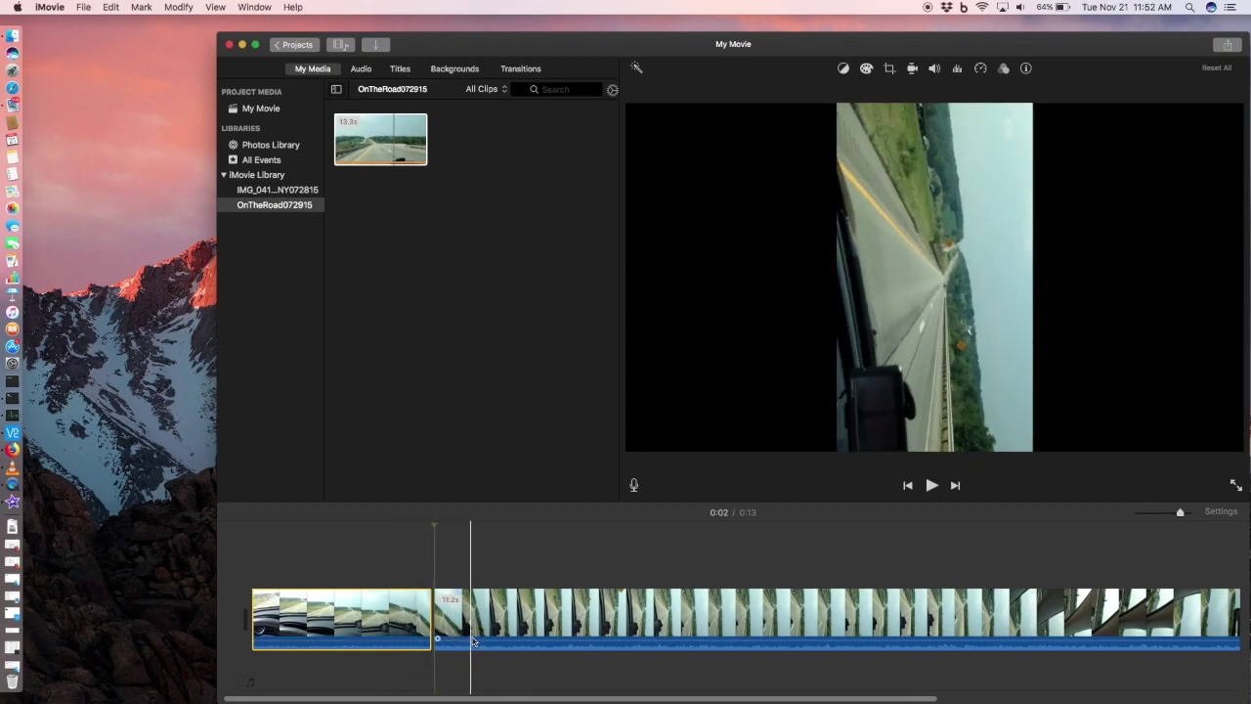
Rotate the second part of the split timeline clip counterclockwise once.
{"action": "left_click", "coordinate": [548, 633]}
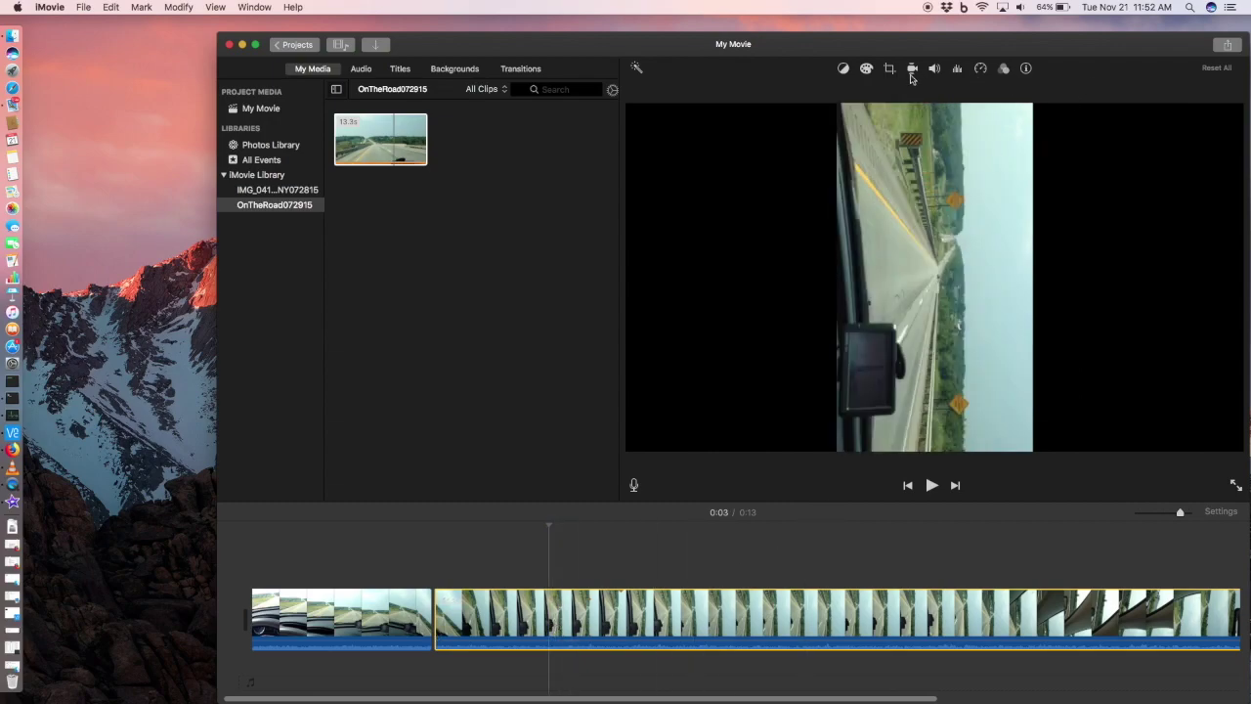
{"action": "left_click", "coordinate": [889, 71]}
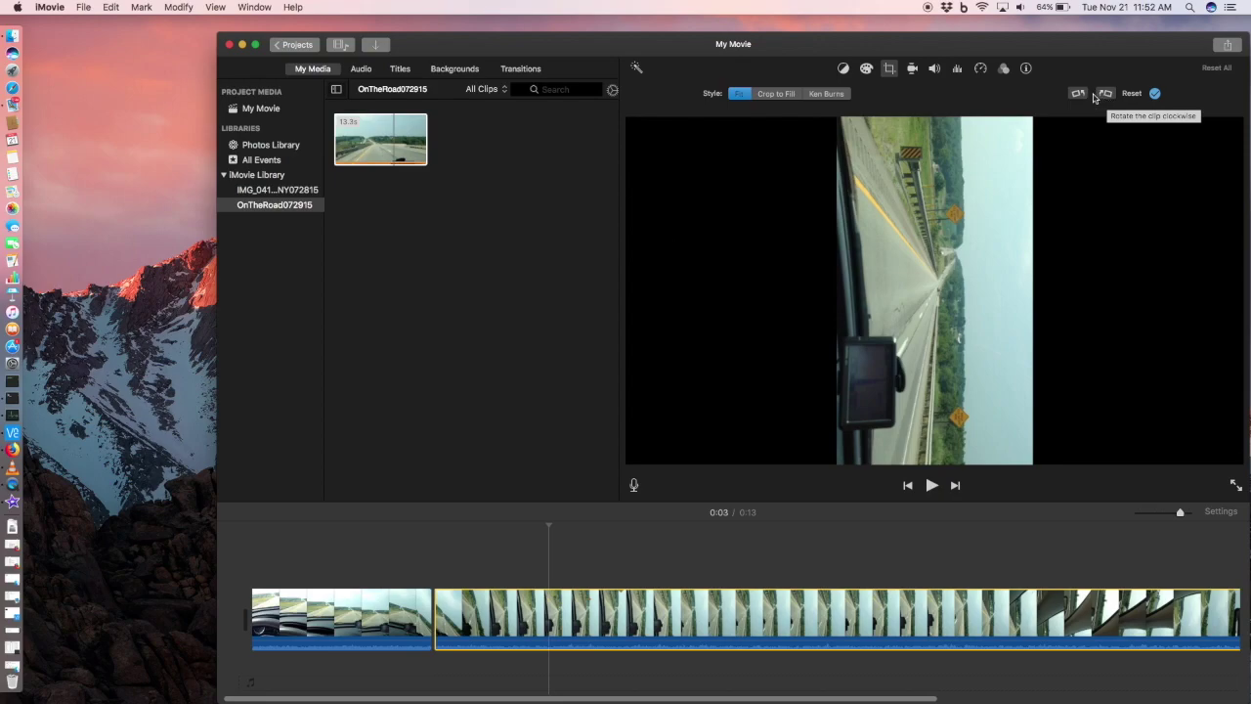
{"action": "left_click", "coordinate": [1078, 94]}
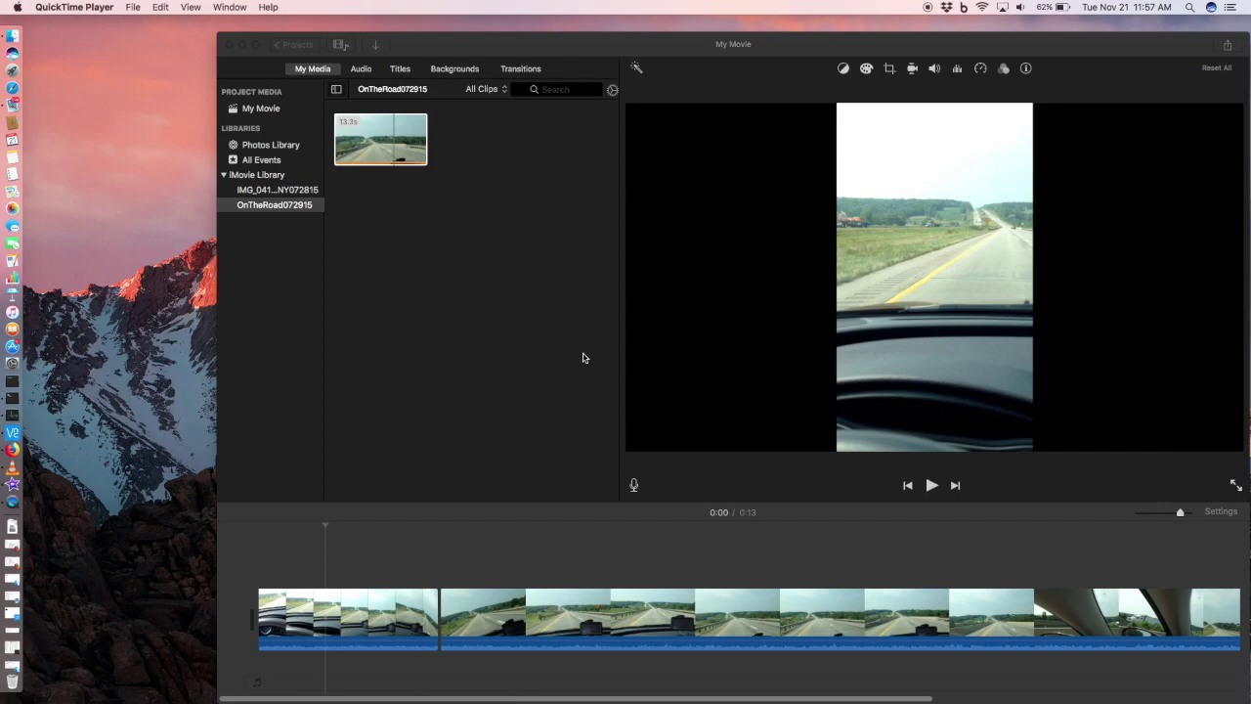
Select both timeline clips and export the movie as a file named qtp_rotateVid2 in the QuickTime_VLC_MonosnapRecorded folder.
{"action": "left_click", "coordinate": [413, 555]}
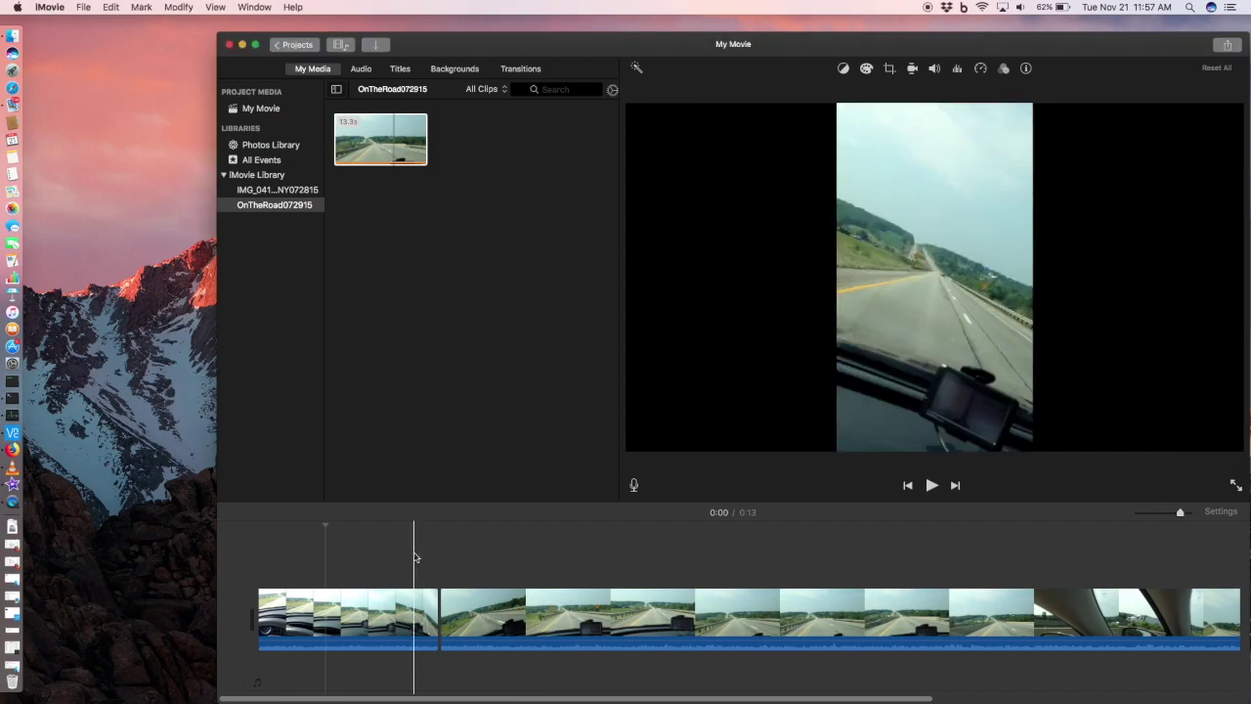
{"action": "key", "text": "super+a"}
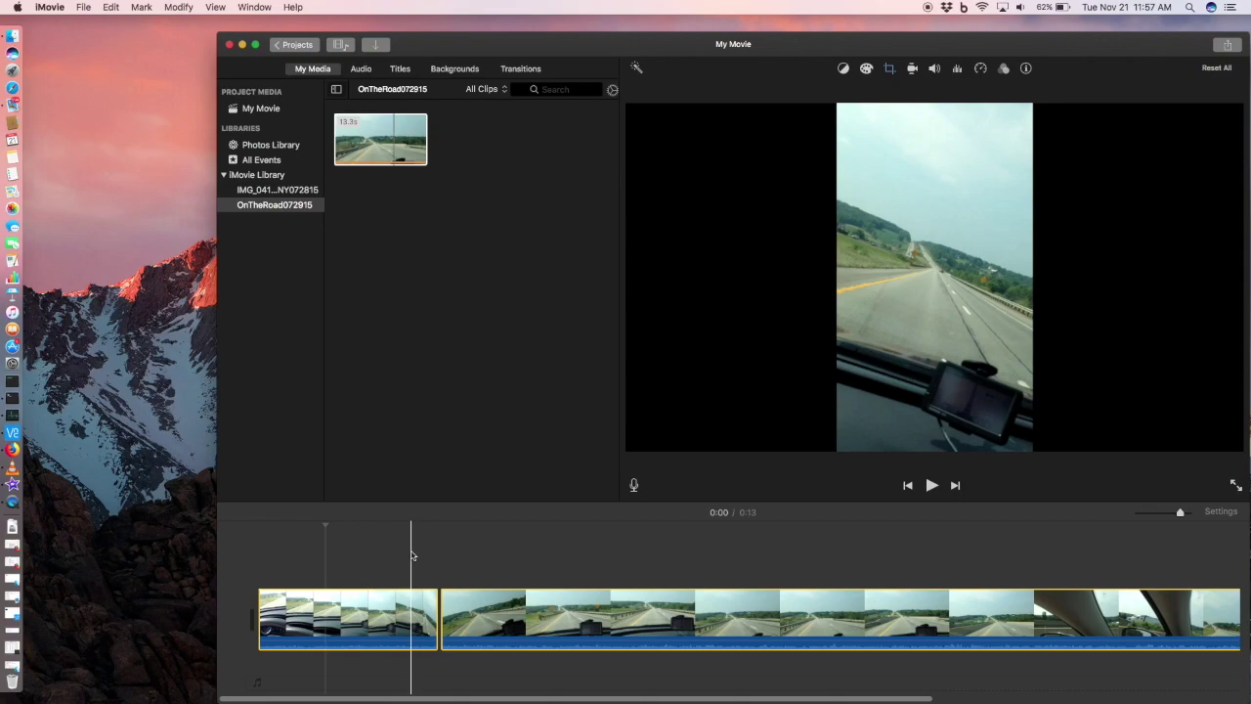
{"action": "left_click", "coordinate": [85, 8]}
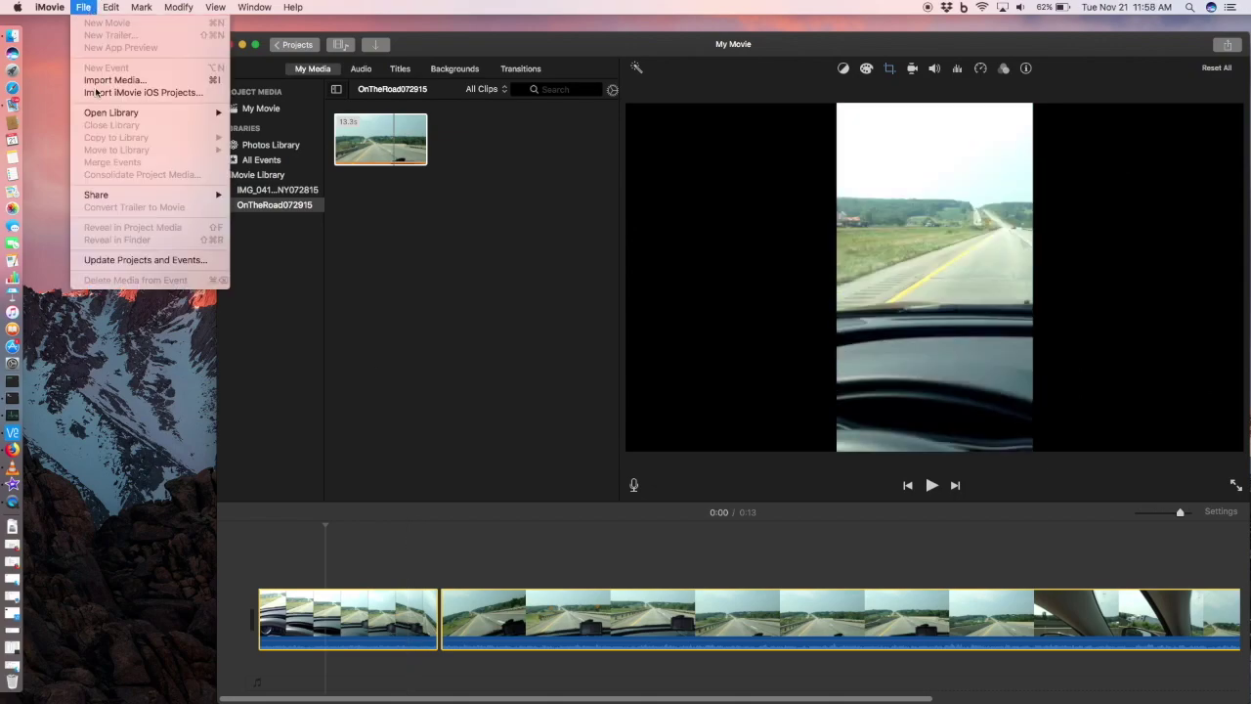
{"action": "mouse_move", "coordinate": [122, 197]}
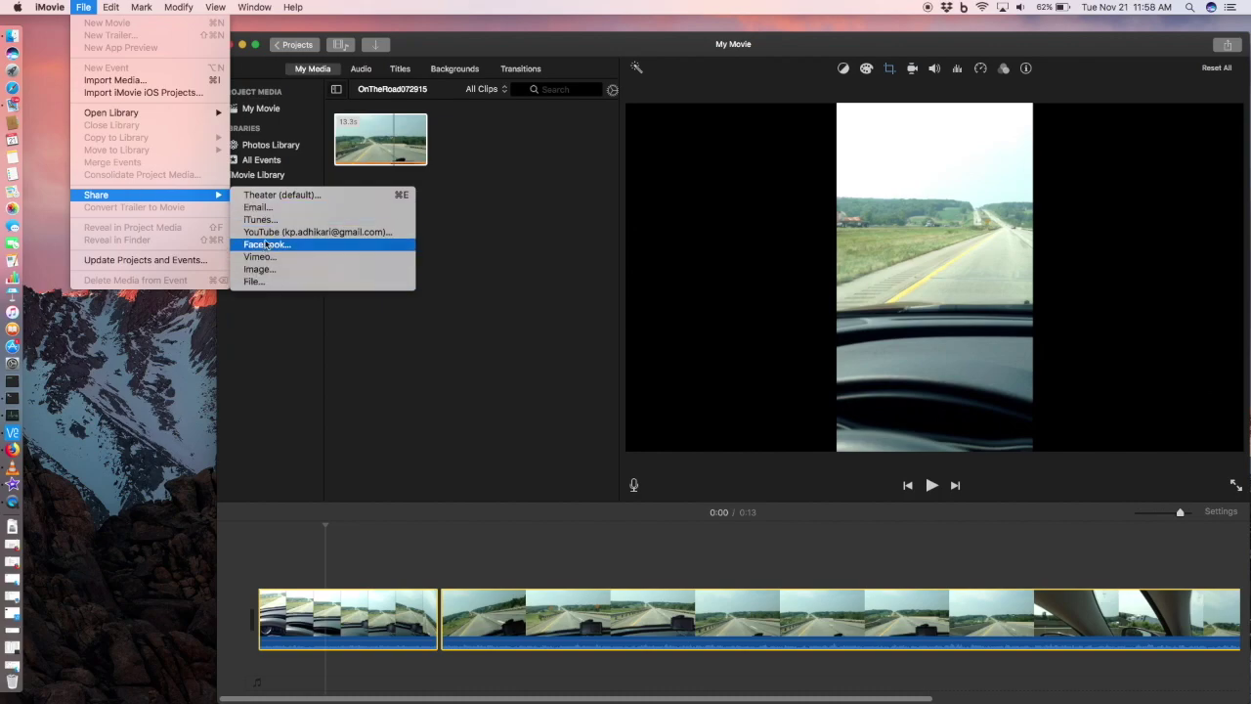
{"action": "left_click", "coordinate": [254, 282]}
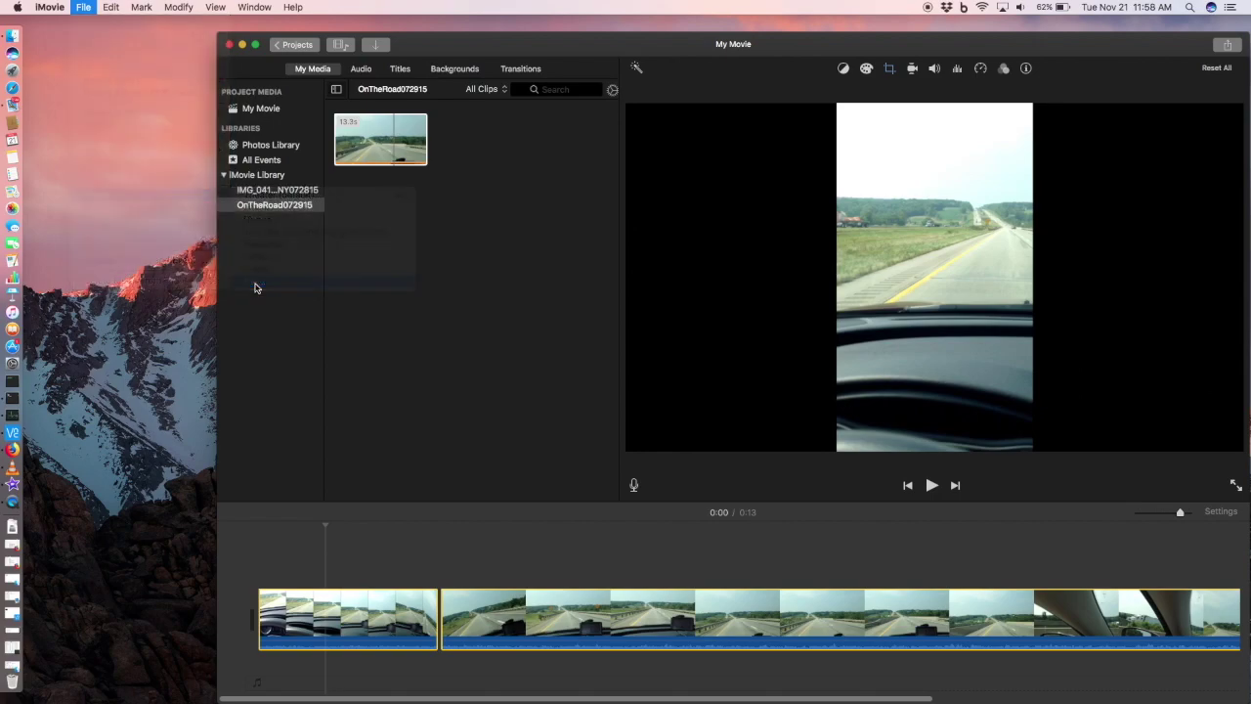
{"action": "left_click", "coordinate": [848, 323]}
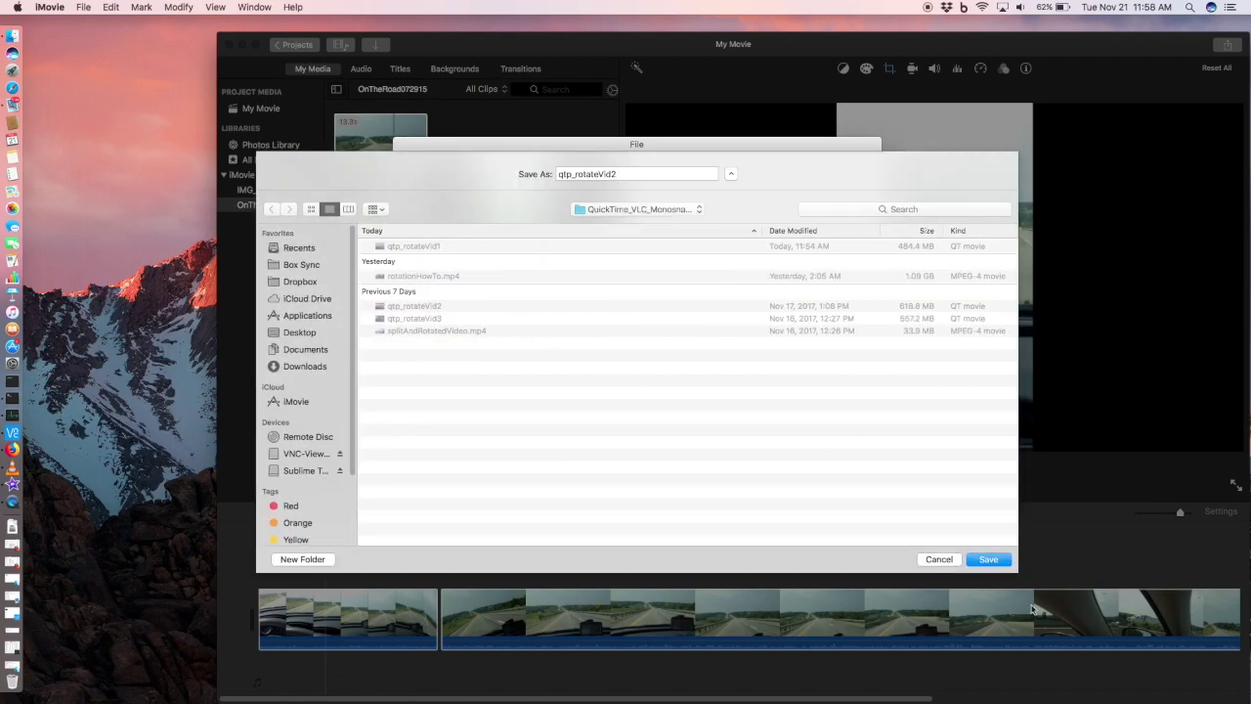
{"action": "left_click", "coordinate": [989, 560]}
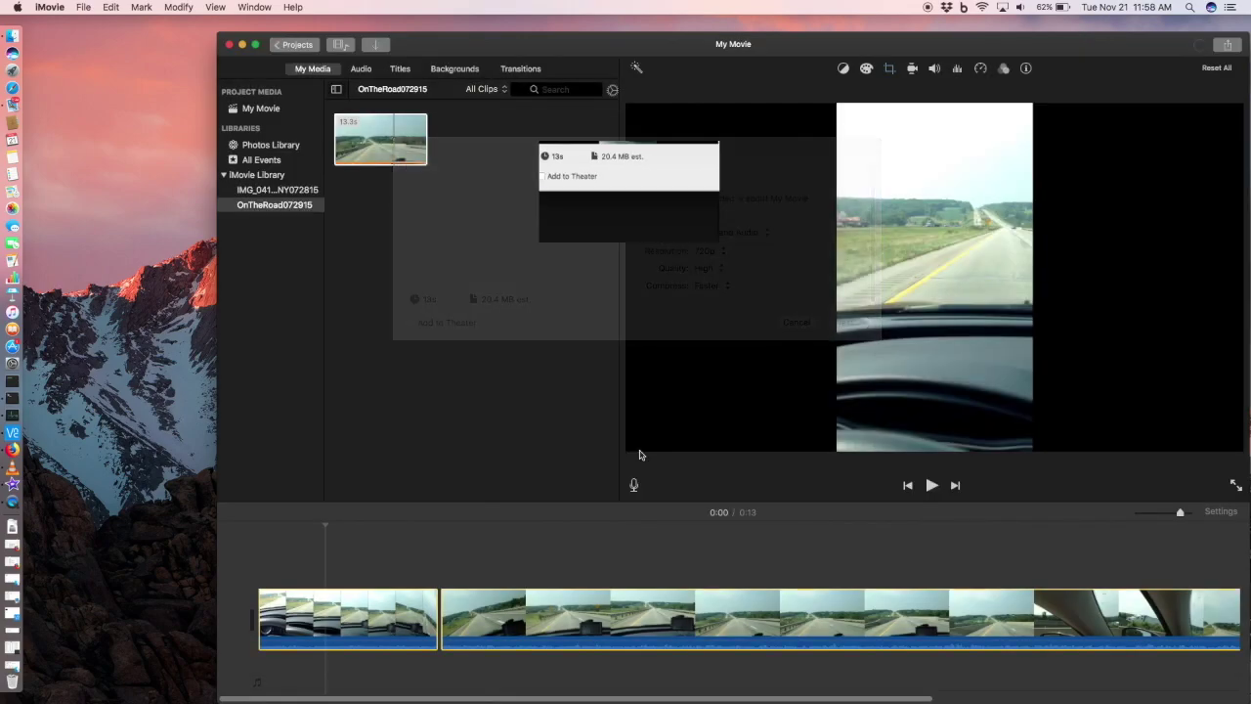